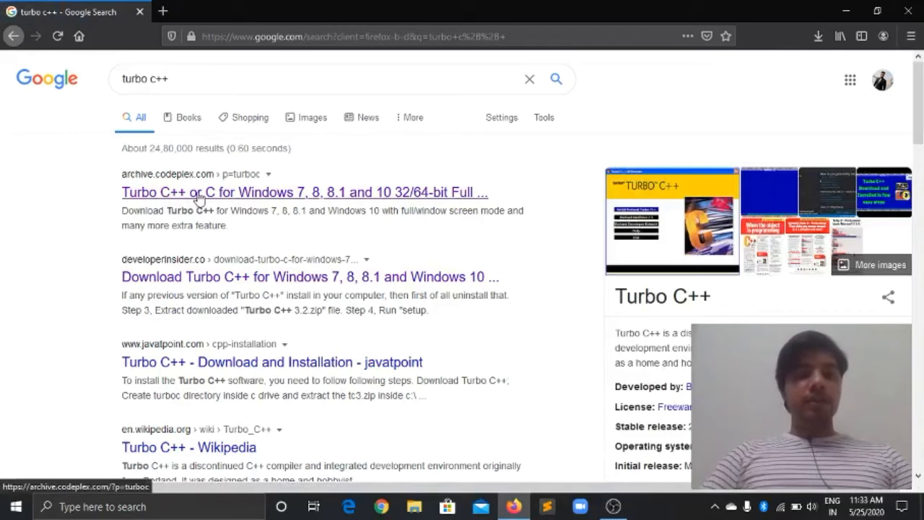
# Follow the CodePlex result to developerinsider.co and request the Turbo.C.3.2.zip download.
pyautogui.click(200, 194)
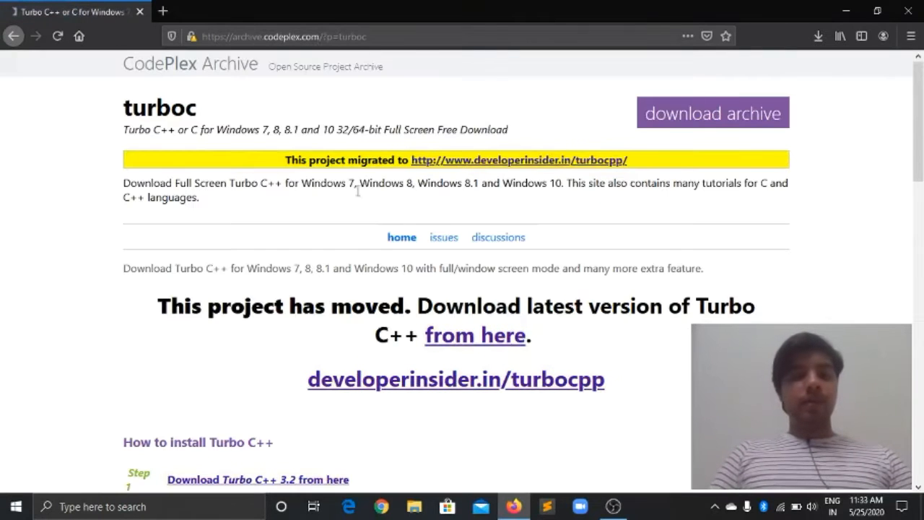
pyautogui.scroll(-3, 424, 289)
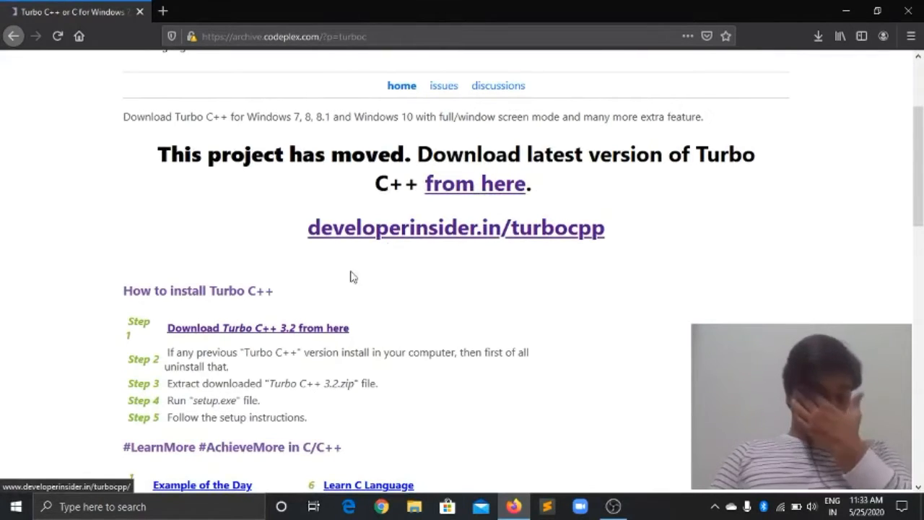
pyautogui.click(261, 336)
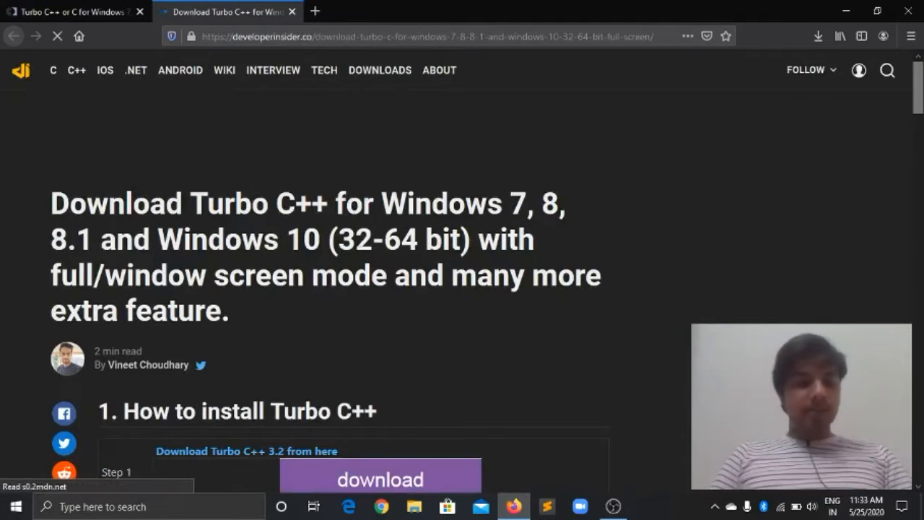
pyautogui.scroll(-2, 338, 257)
pyautogui.scroll(-1, 337, 257)
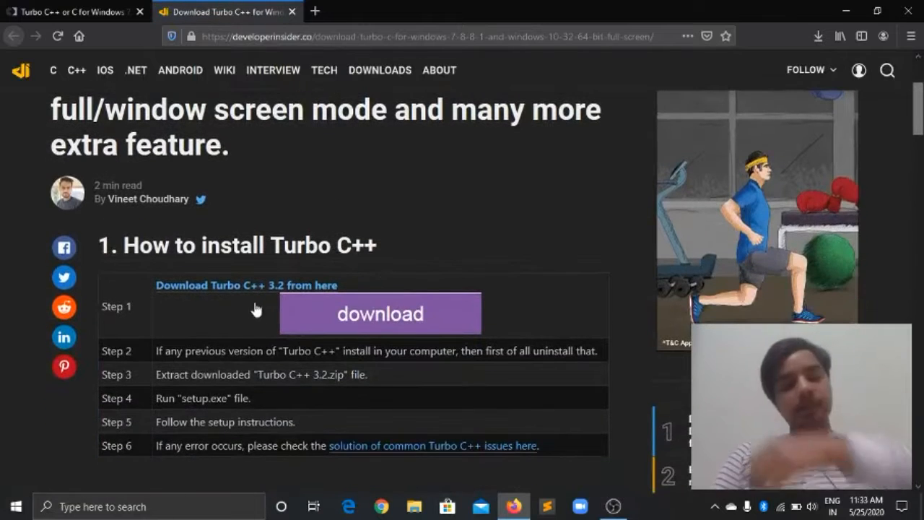
pyautogui.click(366, 320)
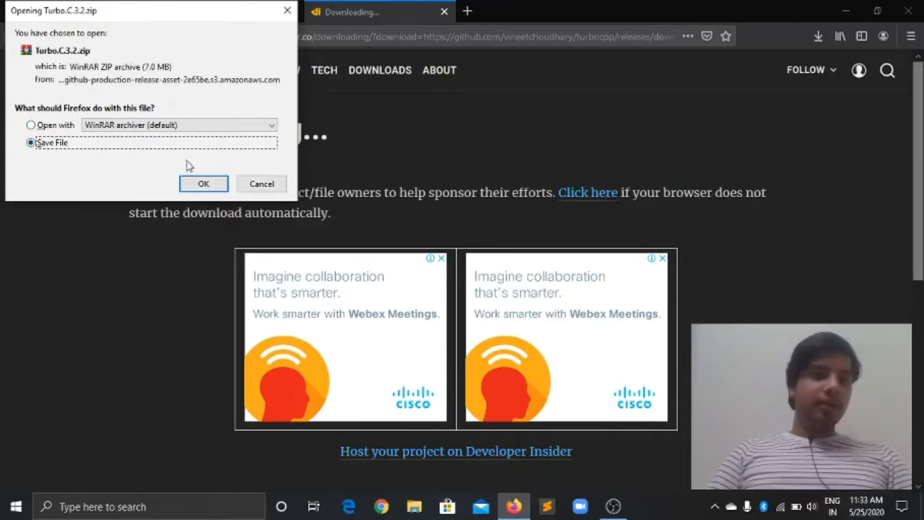
# Save Turbo.C.3.2.zip (7.0 MB) to disk and show it in the downloads list.
pyautogui.click(203, 184)
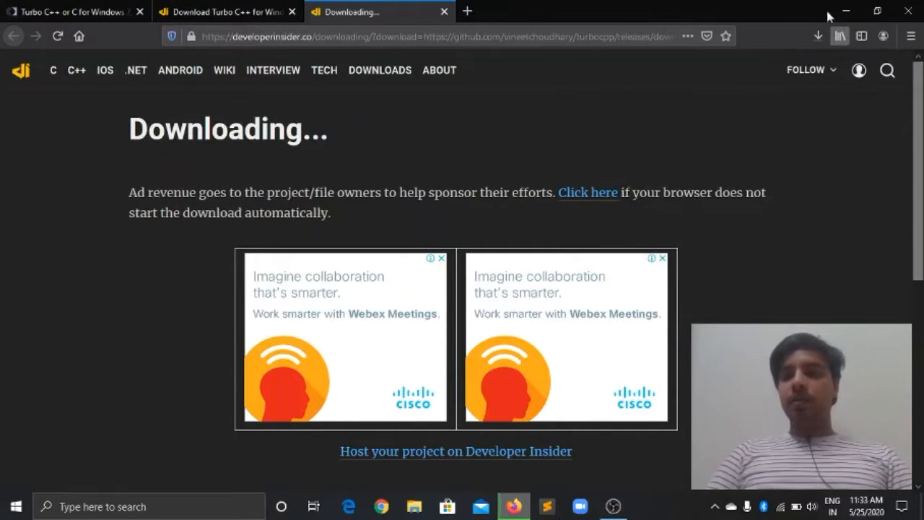
pyautogui.click(817, 36)
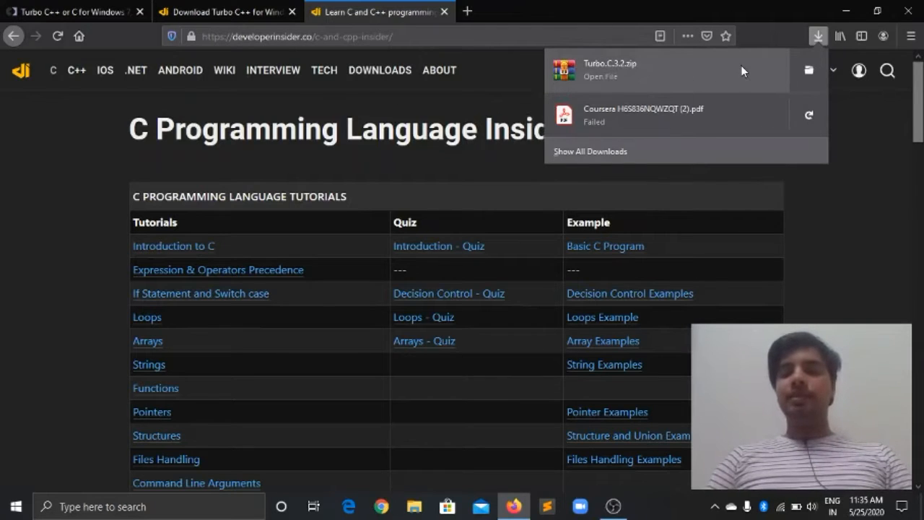
# Open Turbo.C.3.2.zip in WinRAR from the downloads panel, bookmarking the C tutorials page.
pyautogui.click(650, 59)
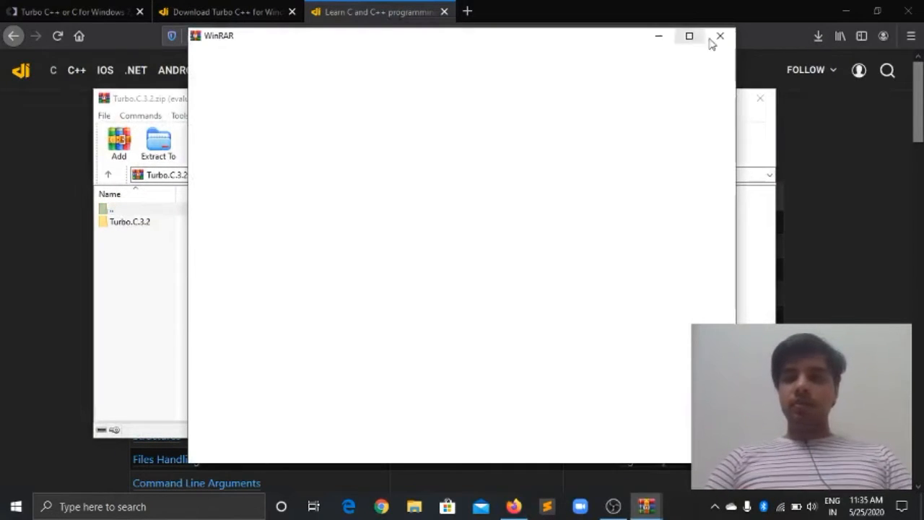
pyautogui.click(722, 36)
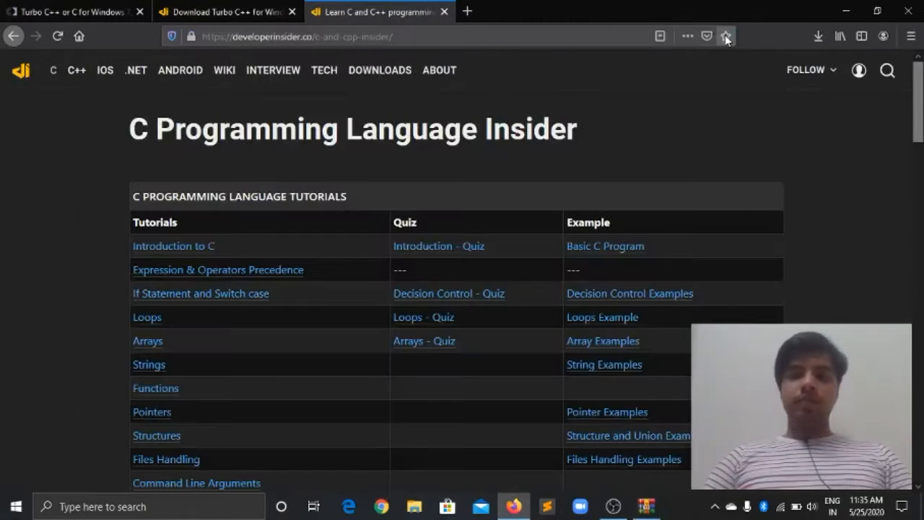
pyautogui.click(725, 37)
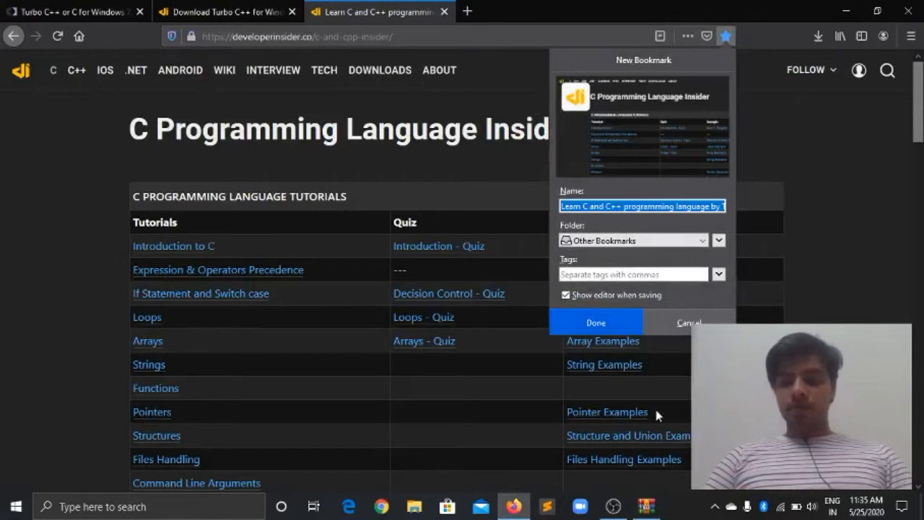
pyautogui.click(647, 508)
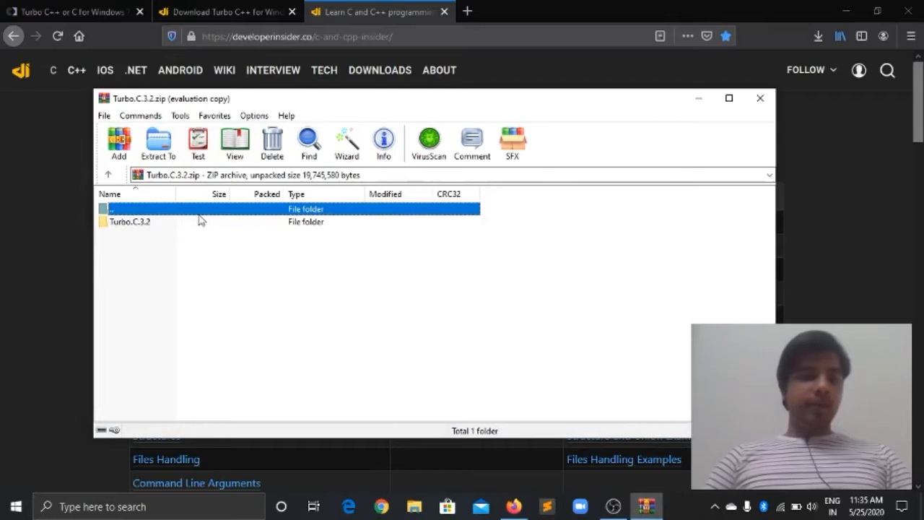
# Extract the Turbo.C.3.2 folder to the default Downloads destination, then close WinRAR.
pyautogui.click(151, 225)
pyautogui.rightClick(152, 225)
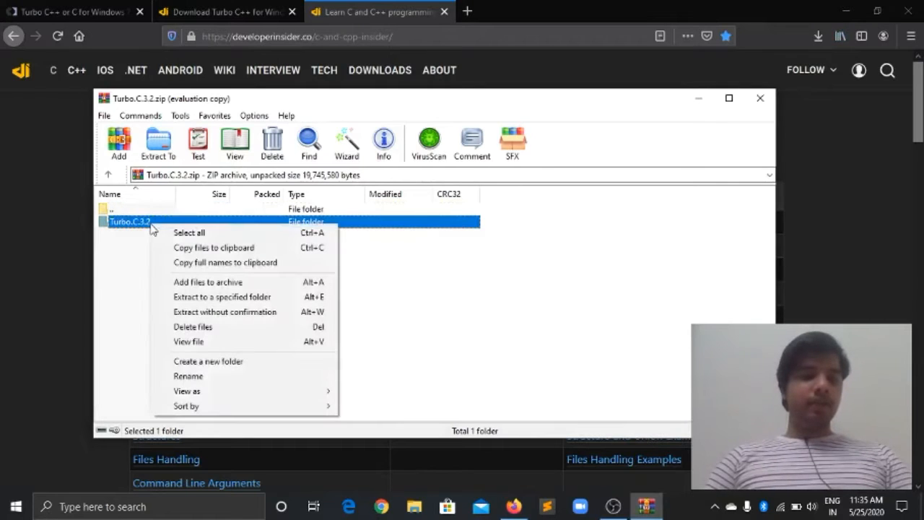
pyautogui.click(159, 142)
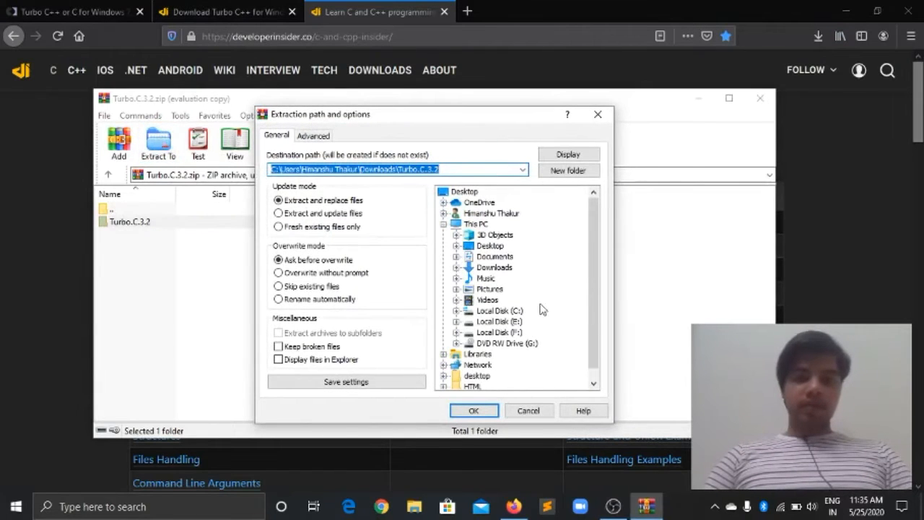
pyautogui.click(473, 410)
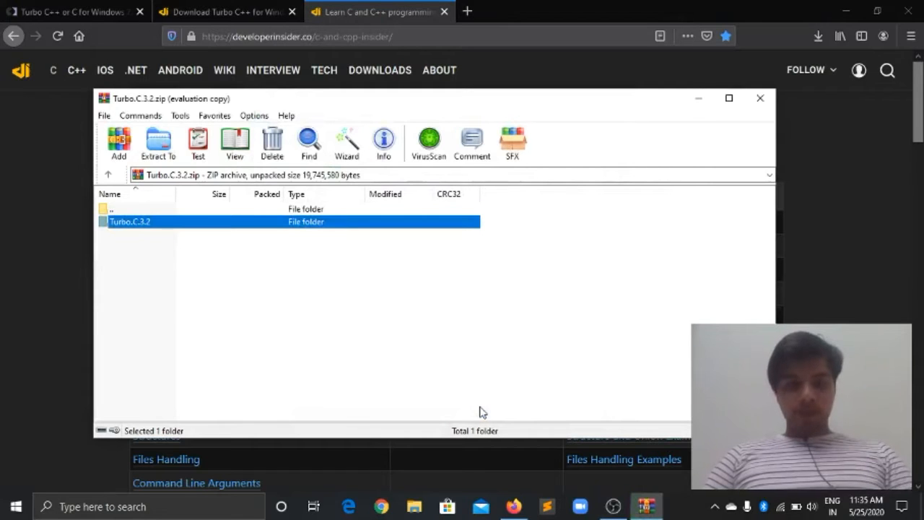
pyautogui.click(760, 97)
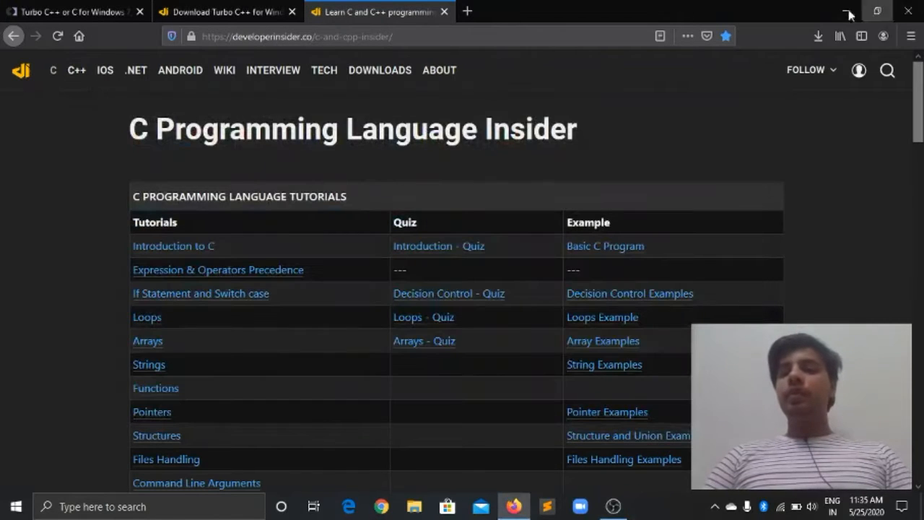
# Browse to Downloads\Turbo.C.3.2\Turbo.C.3.2 in File Explorer and run the Turbo C++ 3.2 installer.
pyautogui.click(848, 12)
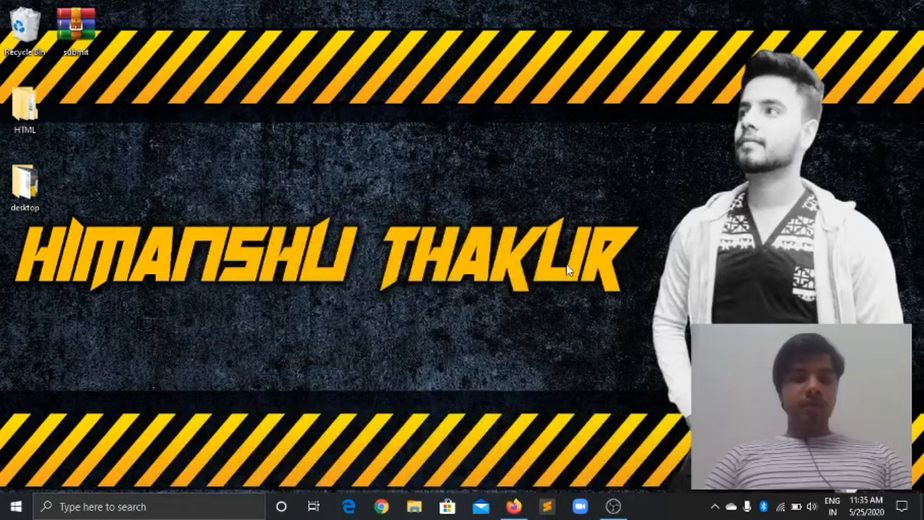
pyautogui.click(414, 508)
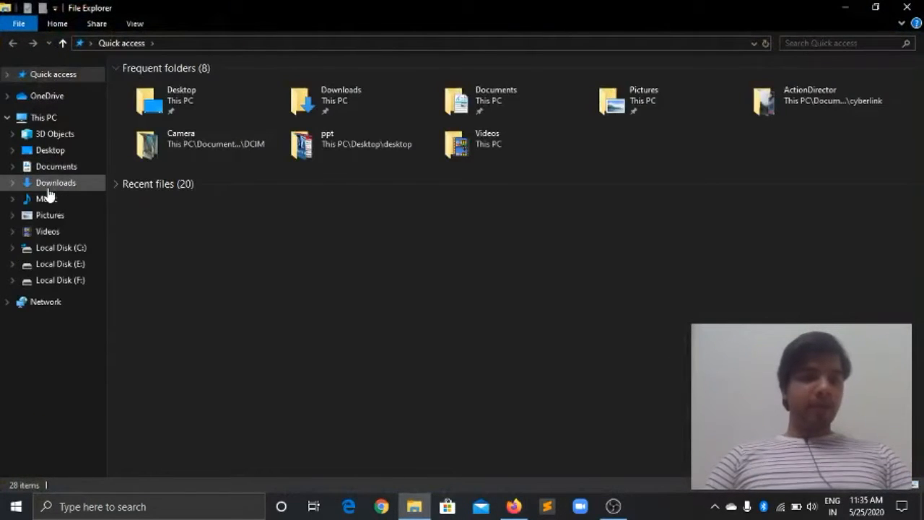
pyautogui.click(47, 185)
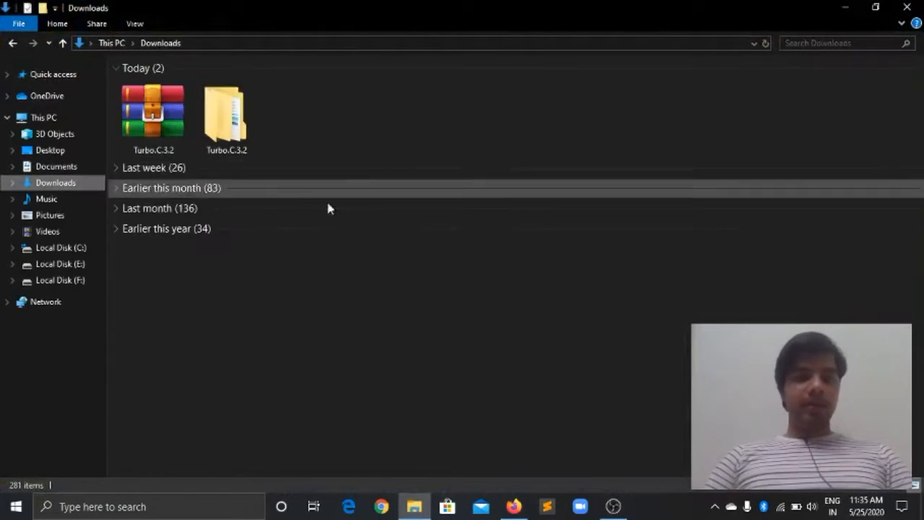
pyautogui.doubleClick(258, 130)
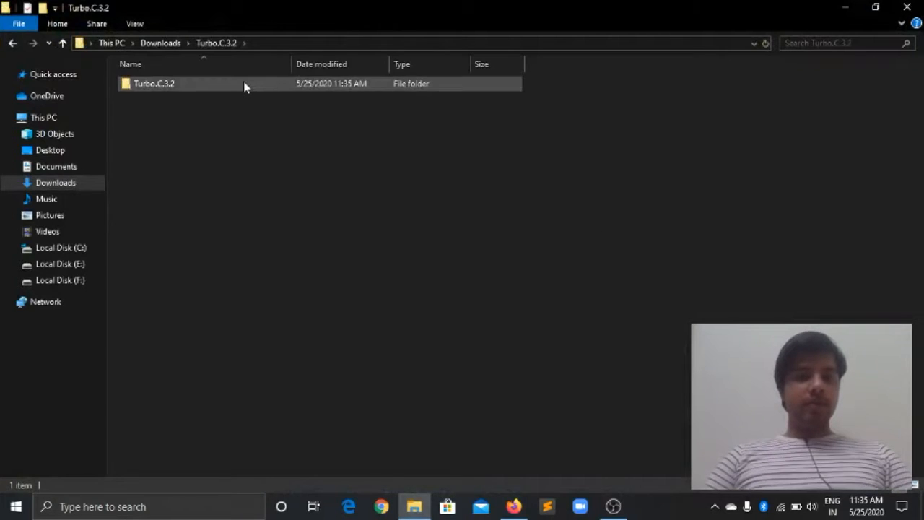
pyautogui.doubleClick(244, 85)
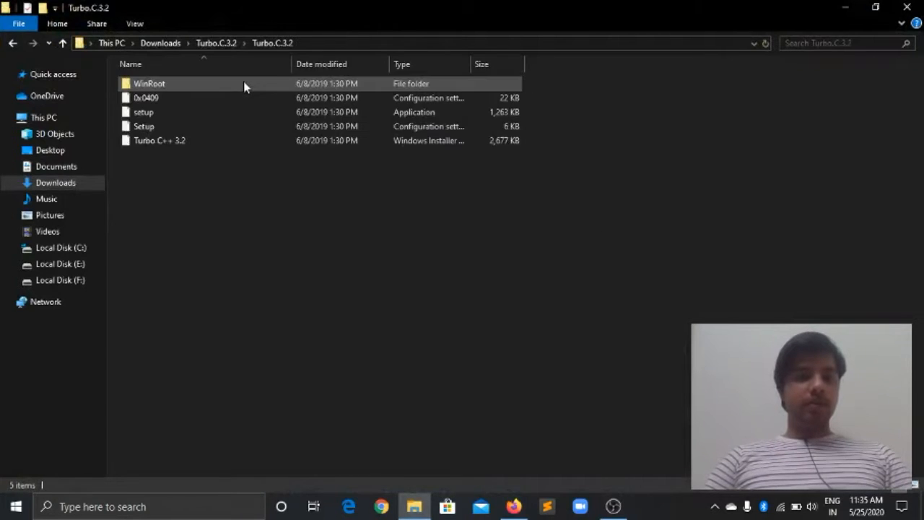
pyautogui.doubleClick(241, 142)
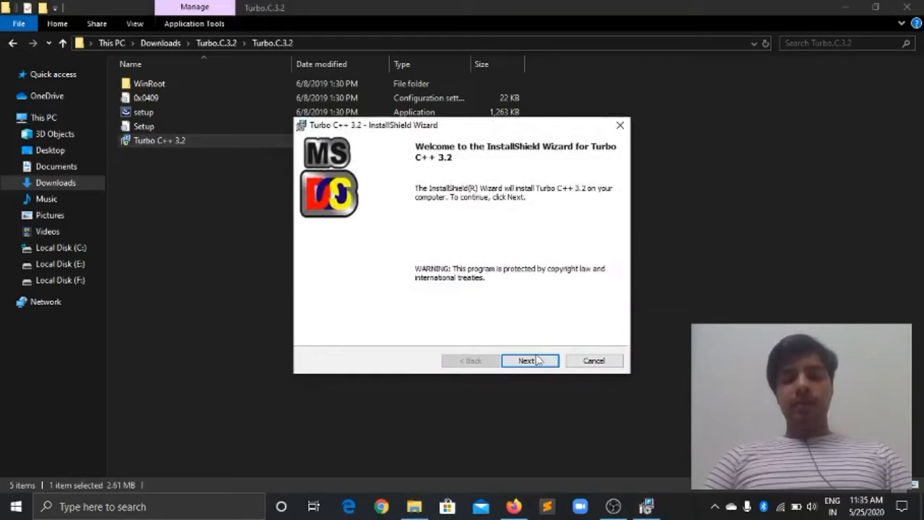
# Accept the license, install Turbo C++ 3.2 to C:\TURBOC3, and finish with 'Launch the program' checked.
pyautogui.click(537, 360)
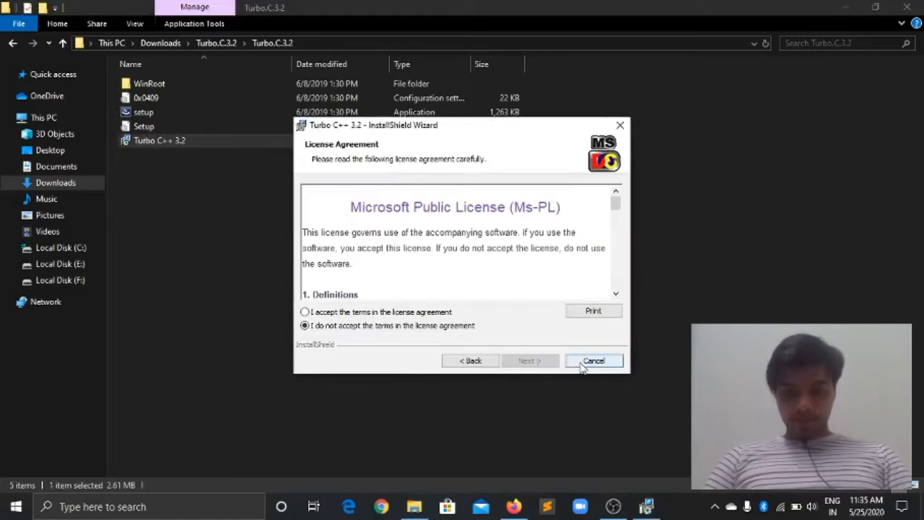
pyautogui.click(304, 312)
pyautogui.click(532, 362)
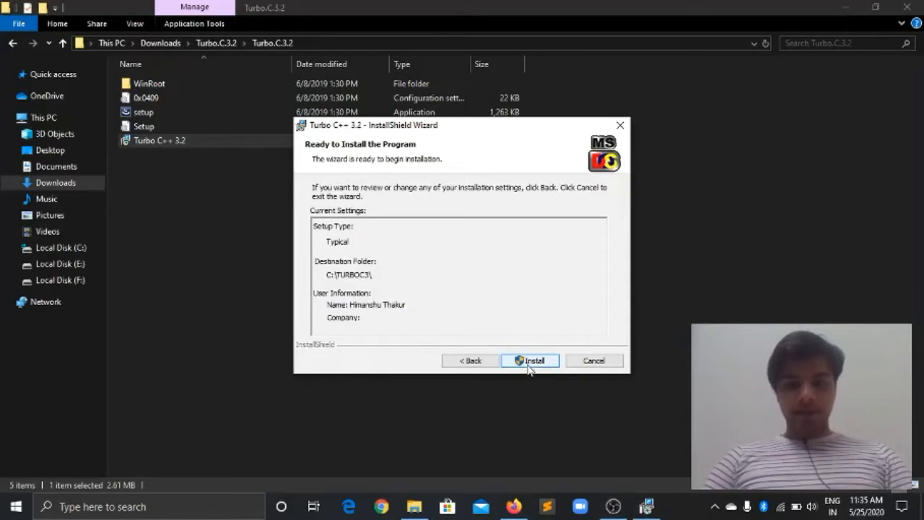
pyautogui.click(530, 361)
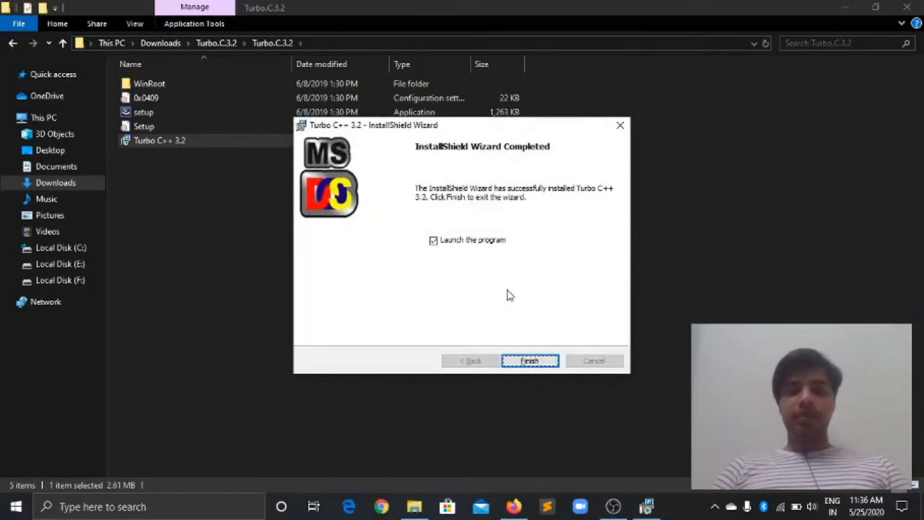
pyautogui.click(532, 362)
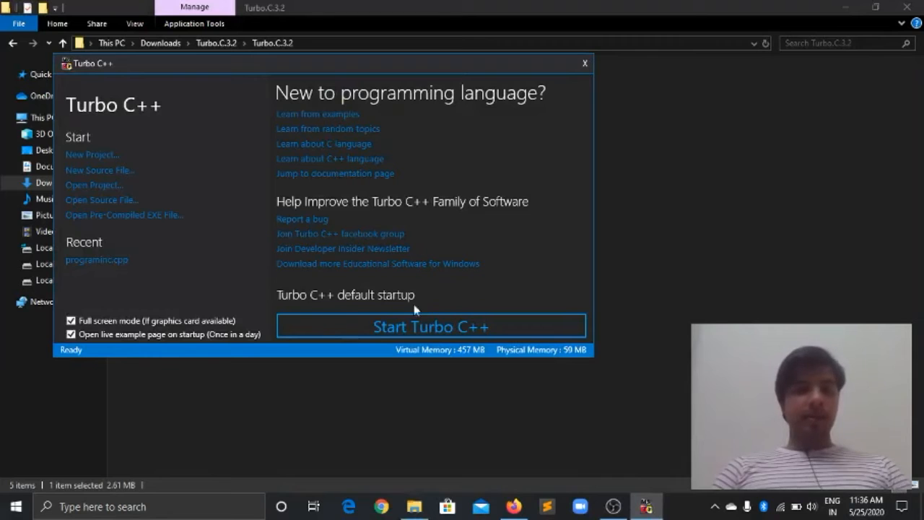
# Choose 'Start Turbo C++' in the launcher to open the full-screen IDE.
pyautogui.click(370, 331)
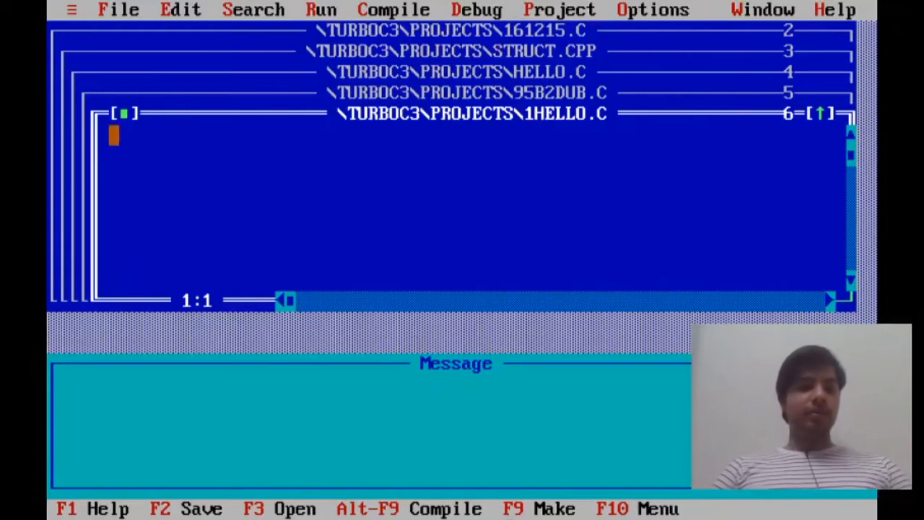
# Close 1HELLO.C, 95B2DUB.C, HELLO.C and 161215.C, then maximize the STRUCT.CPP window.
pyautogui.click(124, 113)
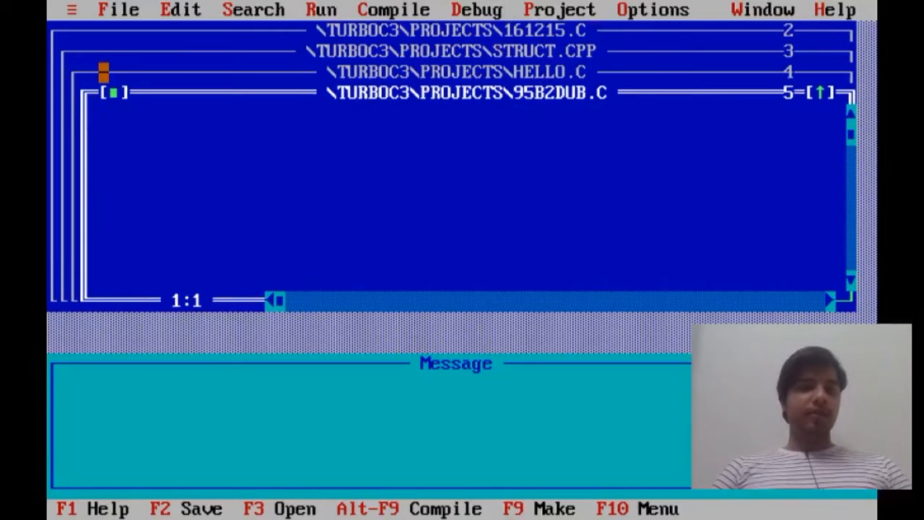
pyautogui.click(113, 91)
pyautogui.click(104, 72)
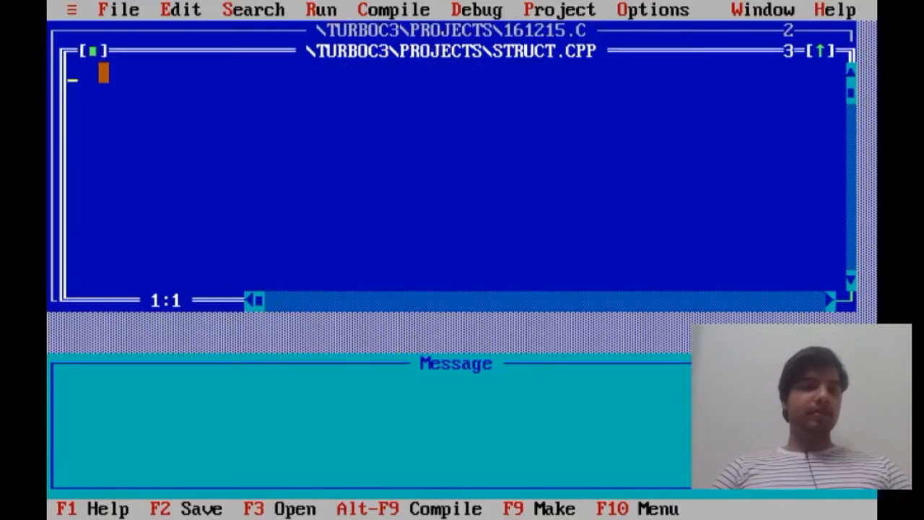
pyautogui.click(88, 51)
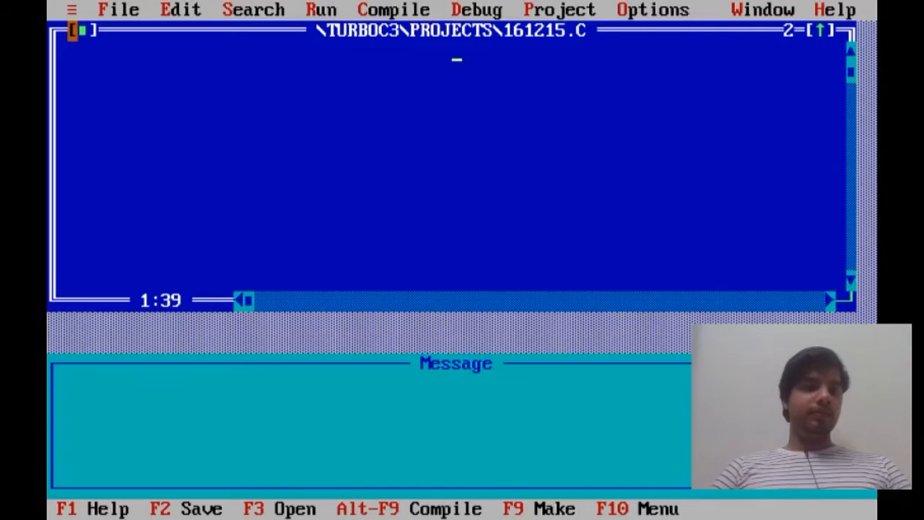
pyautogui.click(81, 31)
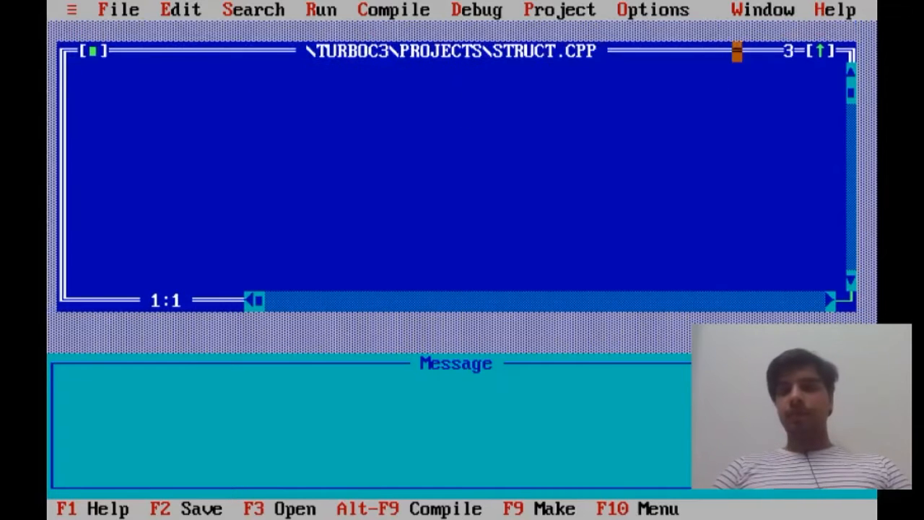
pyautogui.click(821, 51)
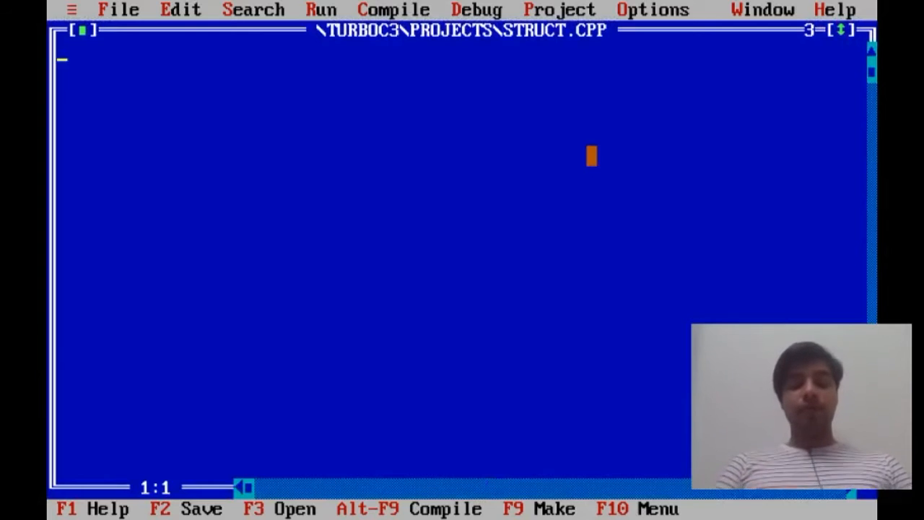
# Type the #include<iostream.h> and #include<conio.h> header lines in STRUCT.CPP.
pyautogui.write('#')
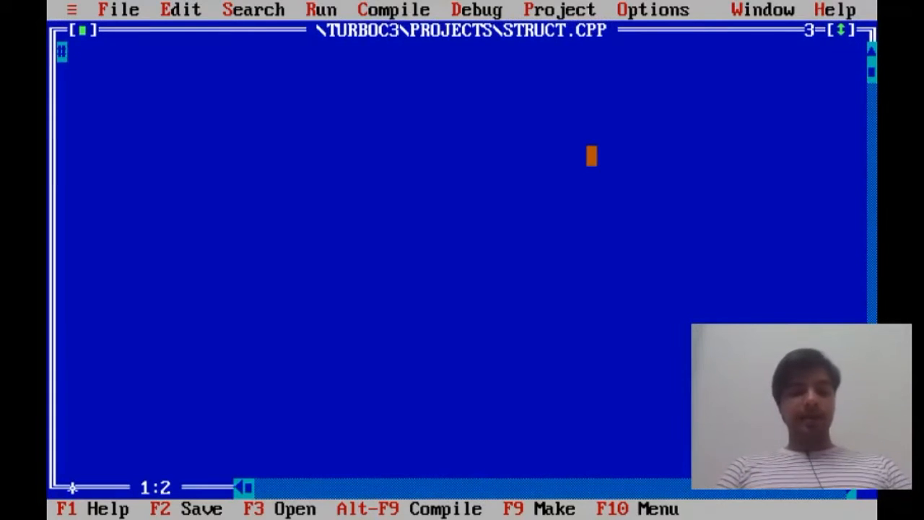
pyautogui.write('include<')
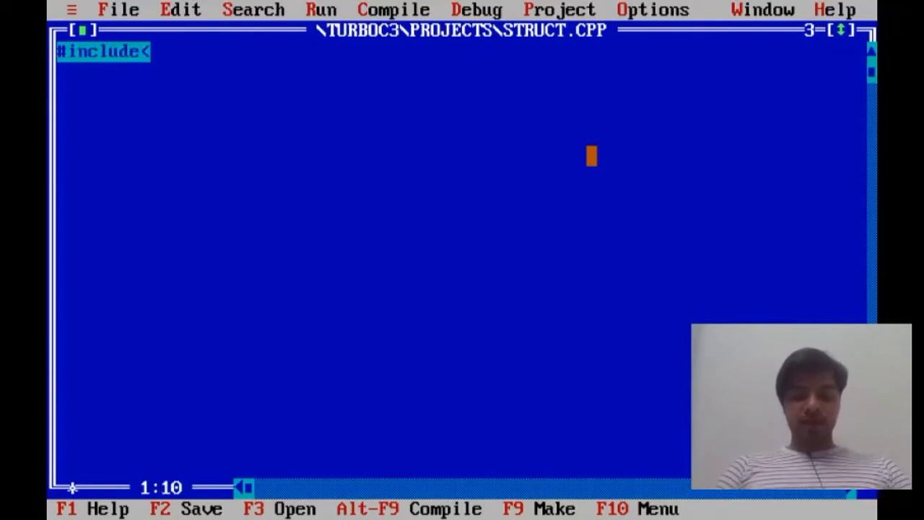
pyautogui.write('iostream')
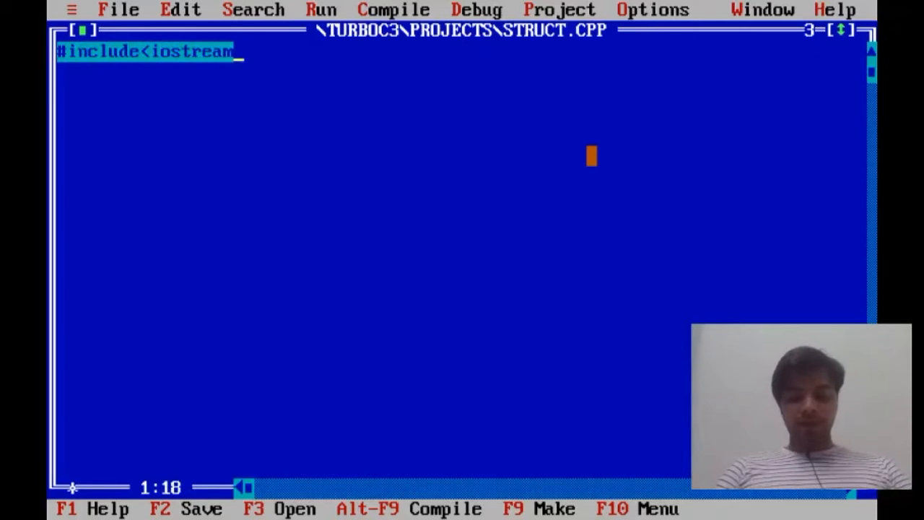
pyautogui.write('.h>')
pyautogui.press('BackSpace')
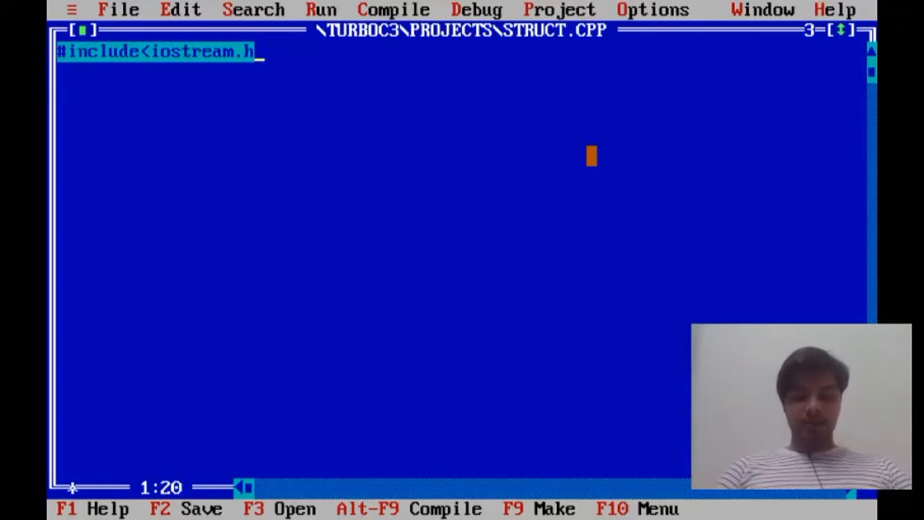
pyautogui.write('>')
pyautogui.press('Return')
pyautogui.write('#')
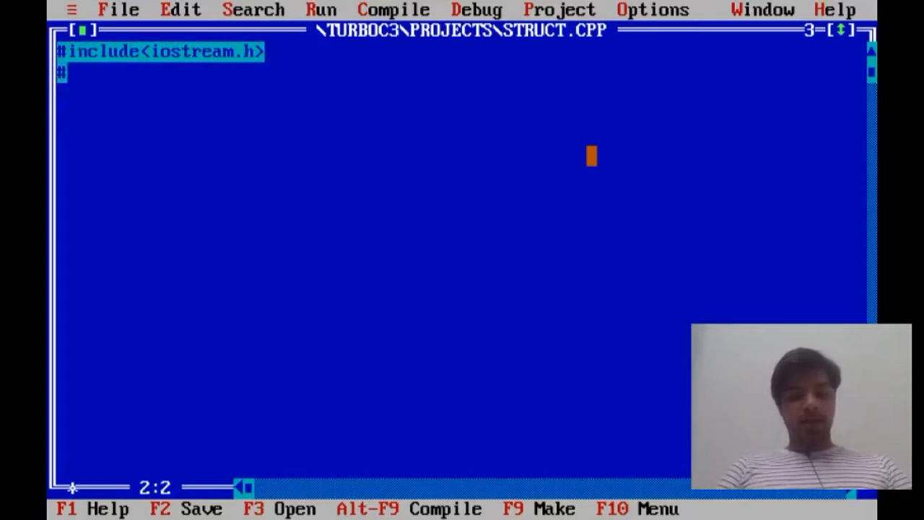
pyautogui.write('include<')
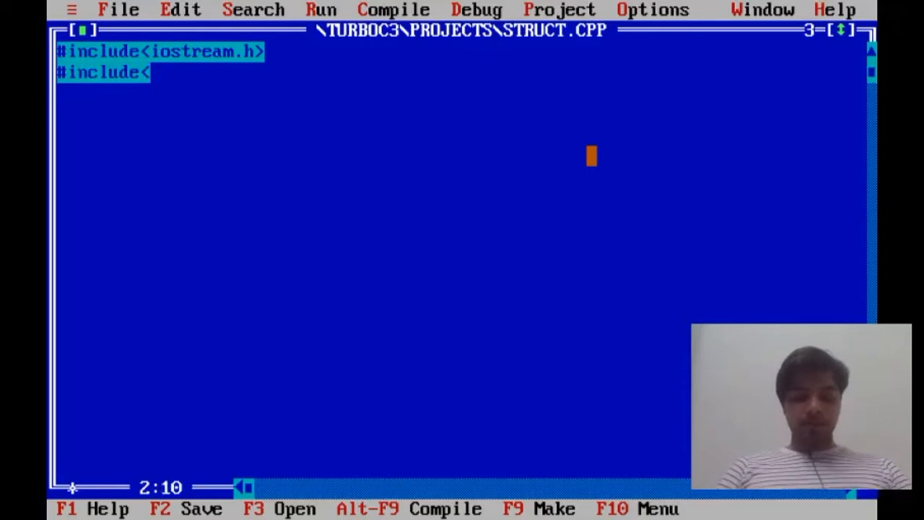
pyautogui.write('conio.h')
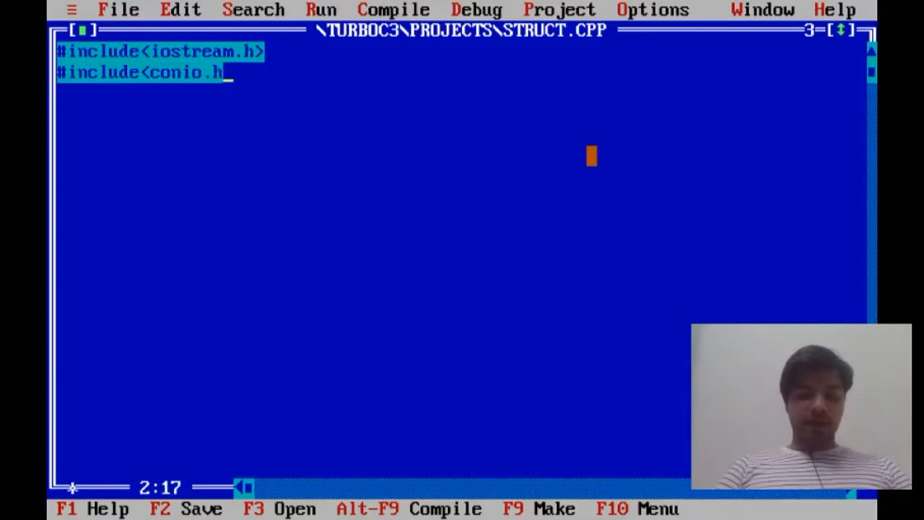
pyautogui.write('>')
pyautogui.press('Return')
# Write void main() with clrscr(), cout<<"hello world" and getch(), then compile with Alt+F9.
pyautogui.write('void ')
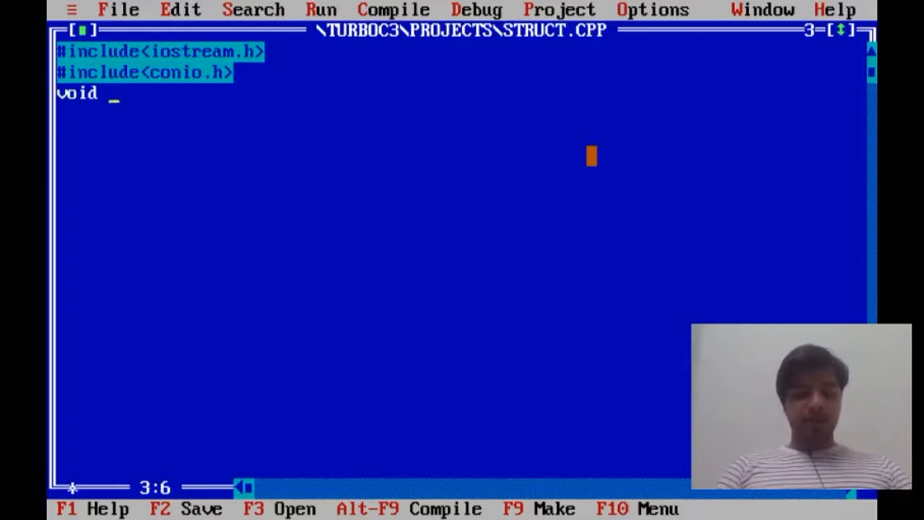
pyautogui.write('main()')
pyautogui.press('Return')
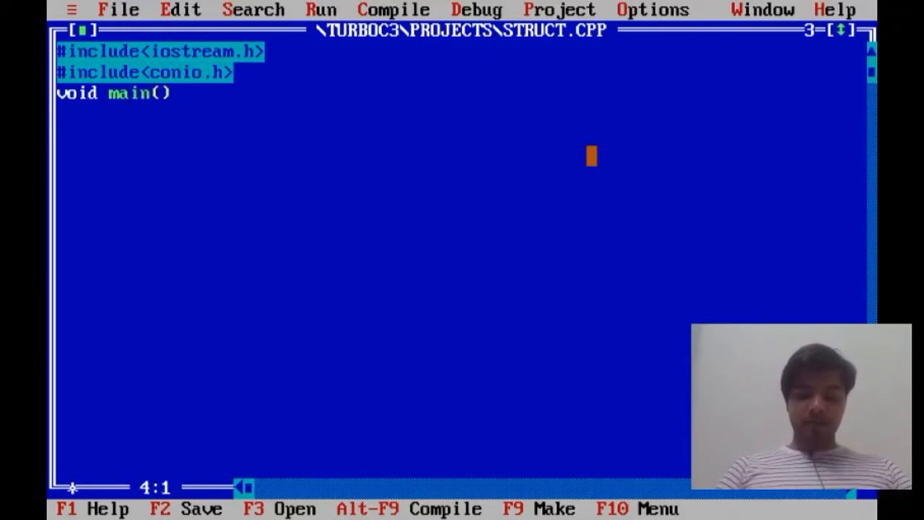
pyautogui.write('{')
pyautogui.press('Return')
pyautogui.write('clr')
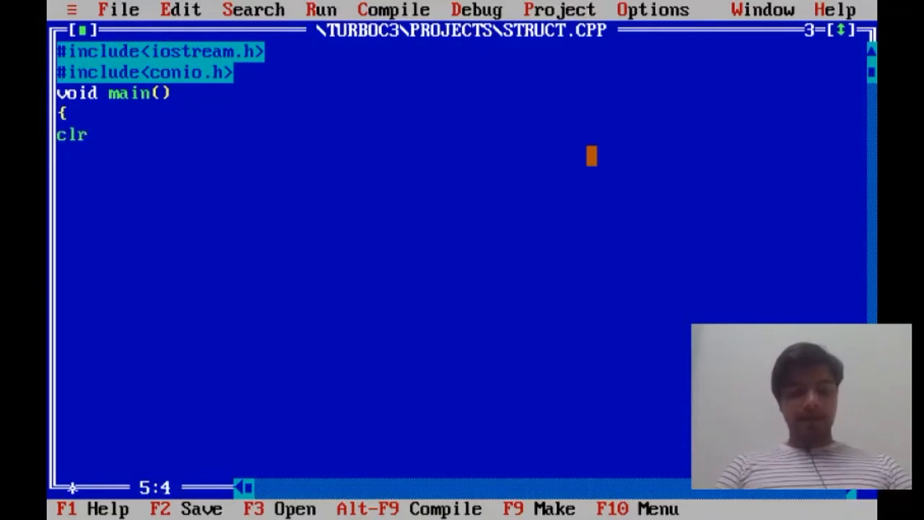
pyautogui.write('scr(); ')
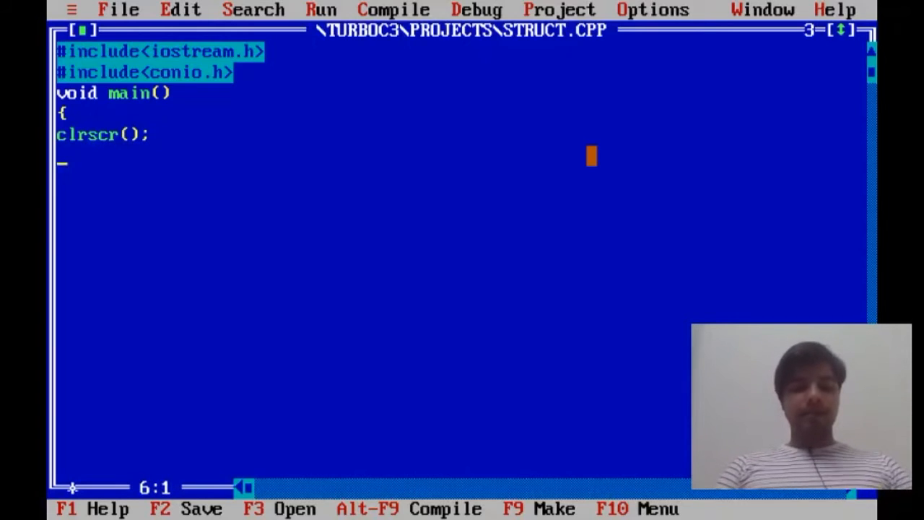
pyautogui.write('cout<')
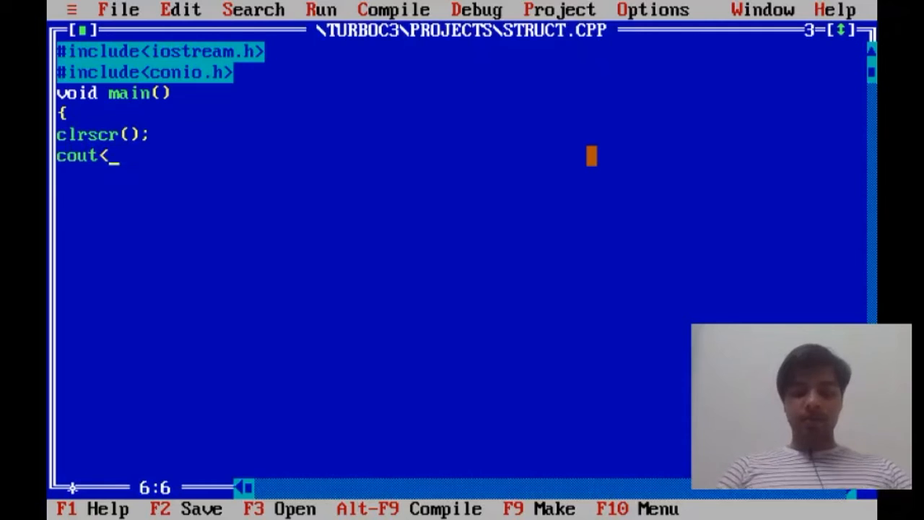
pyautogui.write('<"hel')
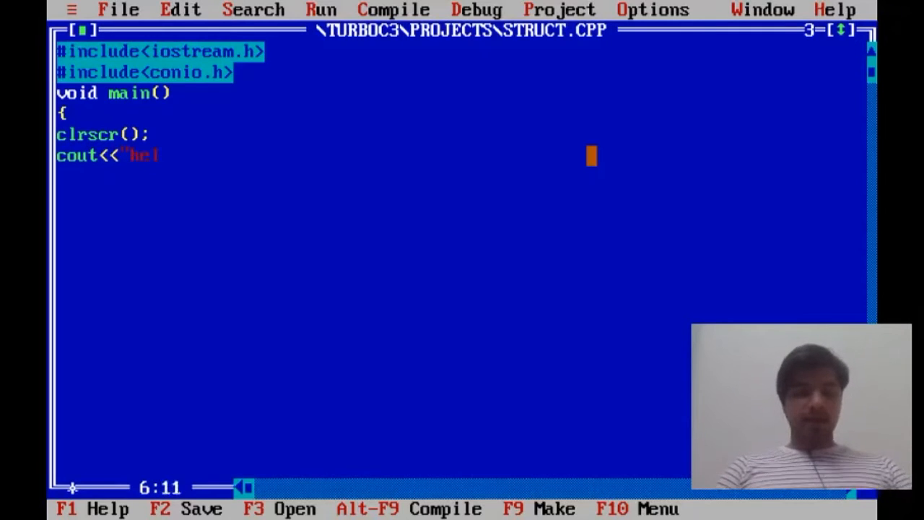
pyautogui.write('lo w')
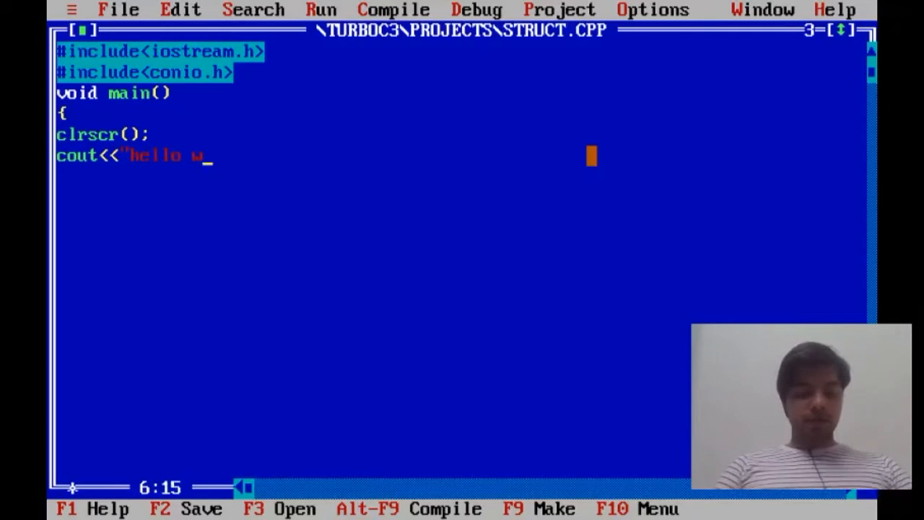
pyautogui.write('orld"')
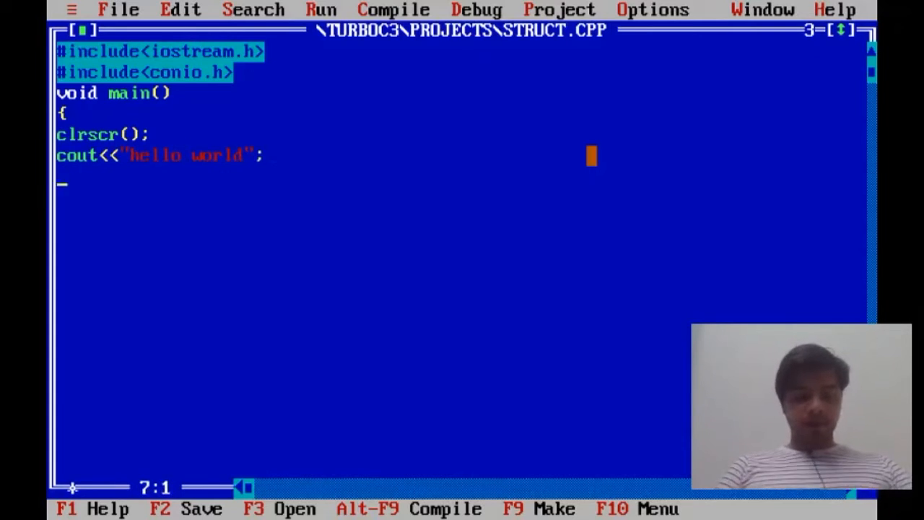
pyautogui.write('getch()')
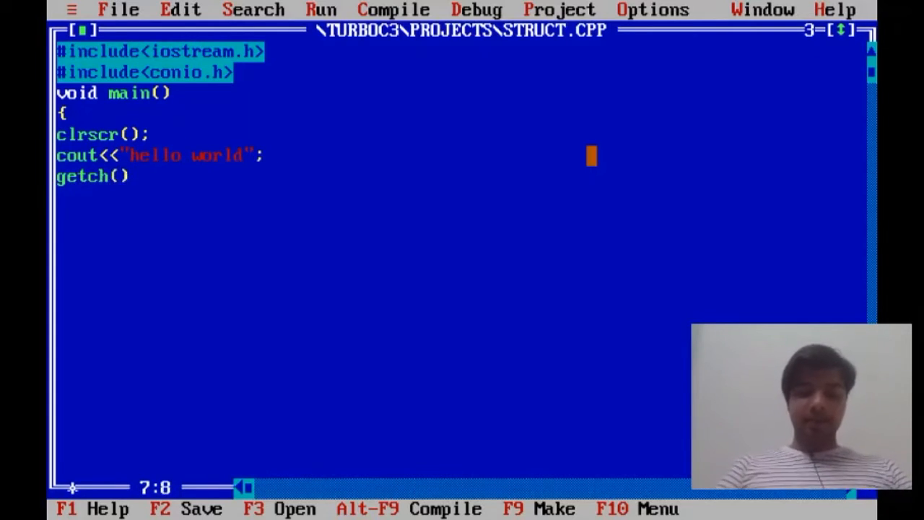
pyautogui.write(';')
pyautogui.press('Return')
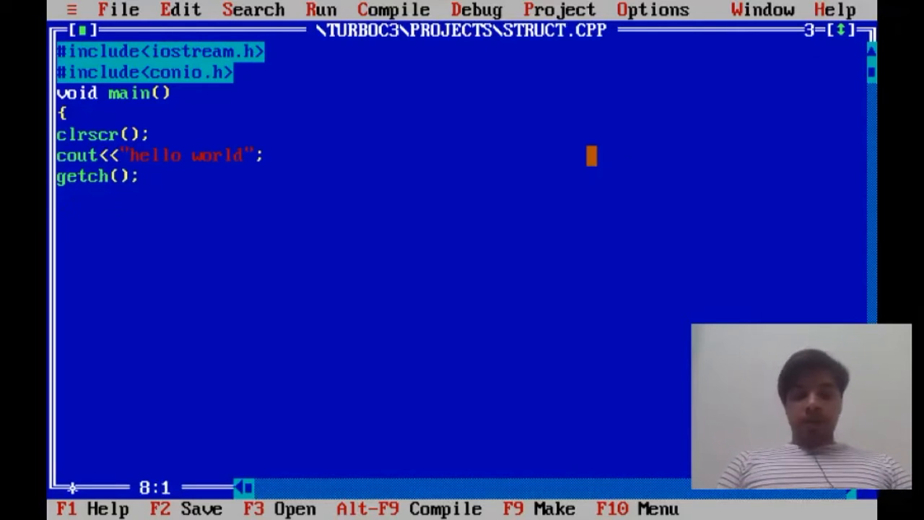
pyautogui.write('}')
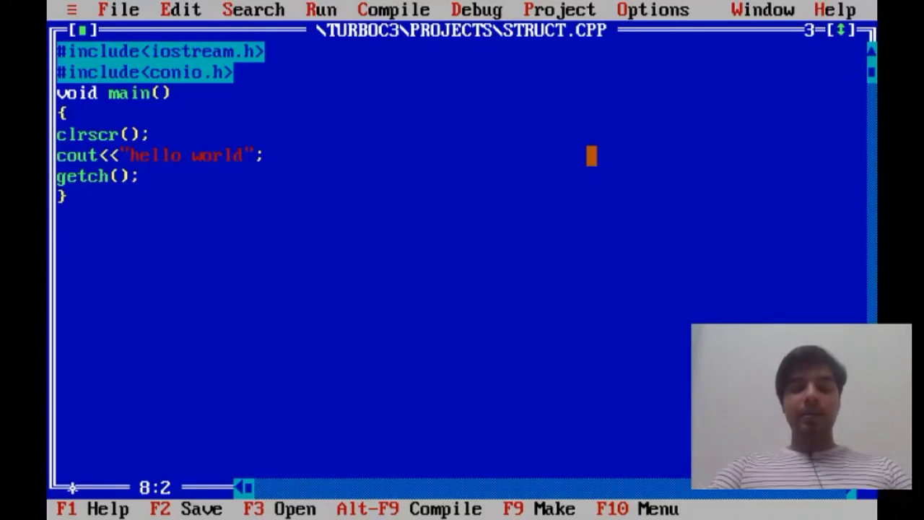
pyautogui.hotkey('alt', 'F9')
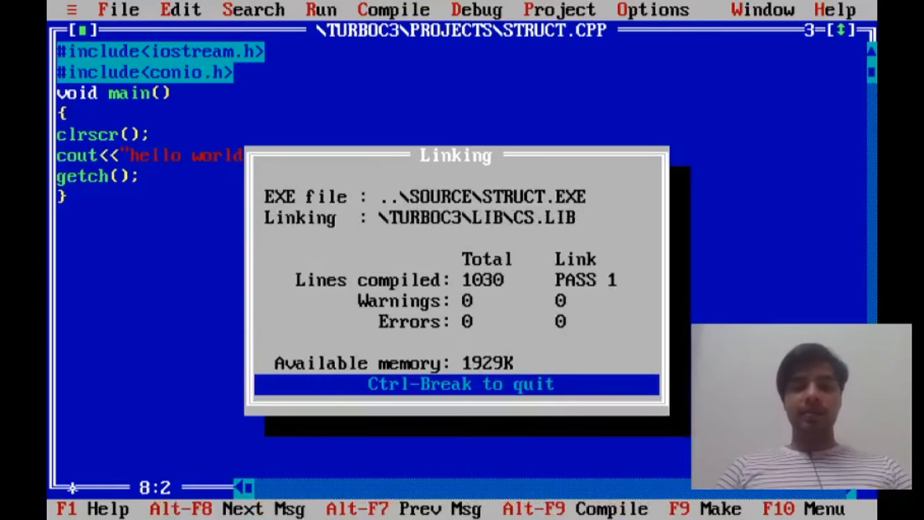